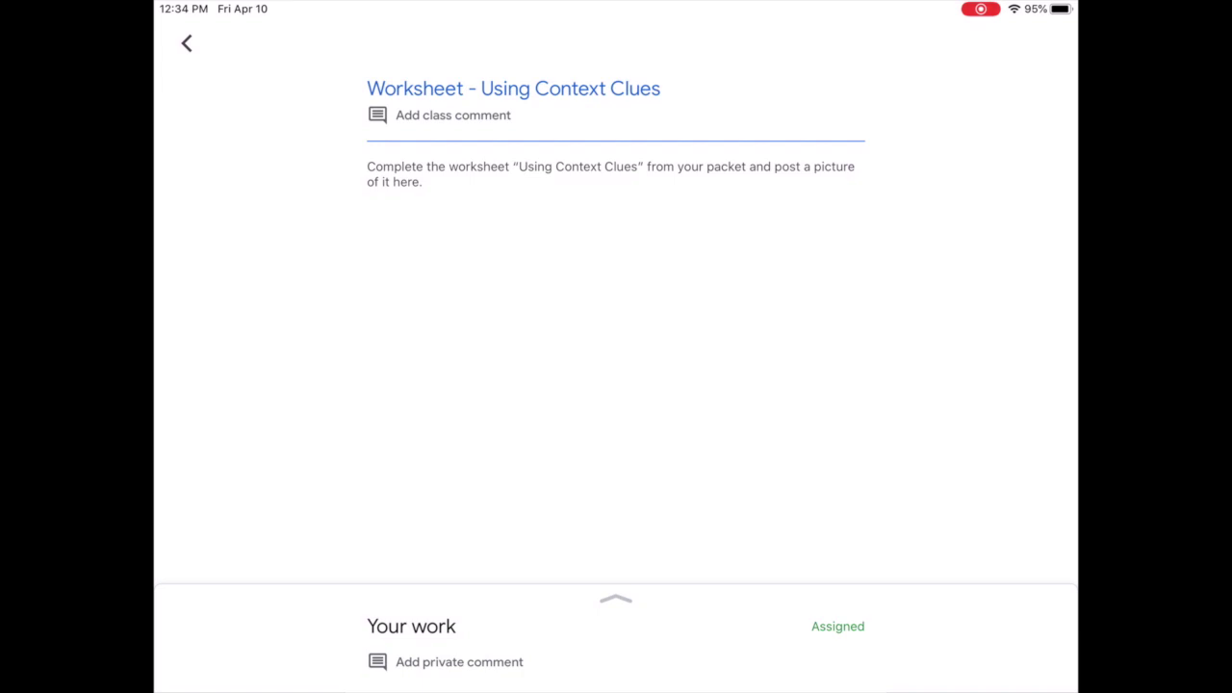
Step: Expand the Your work panel on the Worksheet - Using Context Clues assignment
{"action": "left_click", "coordinate": [617, 616]}
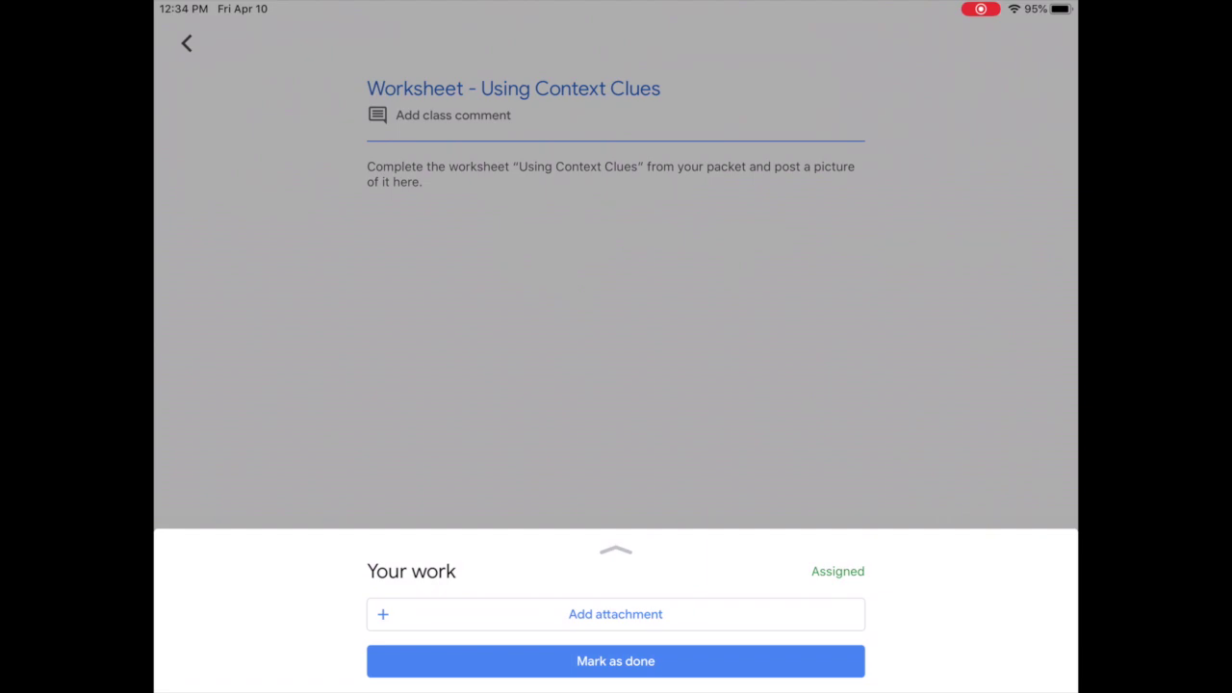
Step: Attach a camera photo of the completed Using Context Clues worksheet to Your work
{"action": "left_click_drag", "start_coordinate": [616, 551], "coordinate": [616, 97]}
{"action": "left_click", "coordinate": [616, 103]}
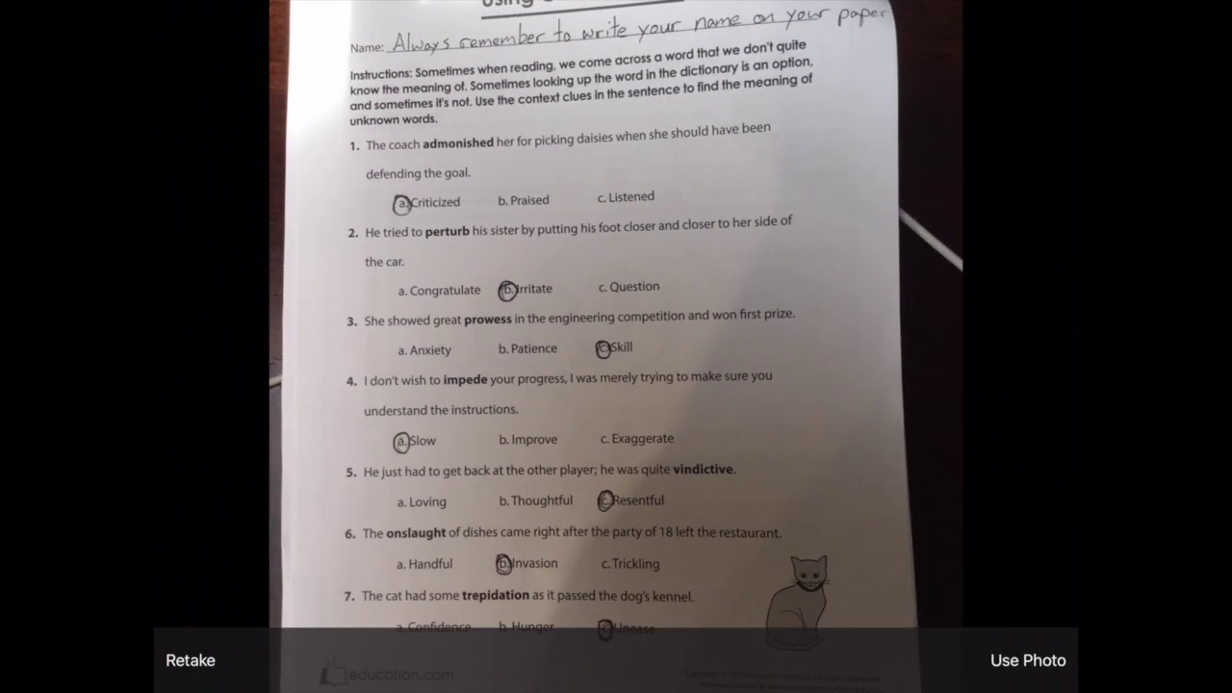
{"action": "left_click", "coordinate": [1028, 661]}
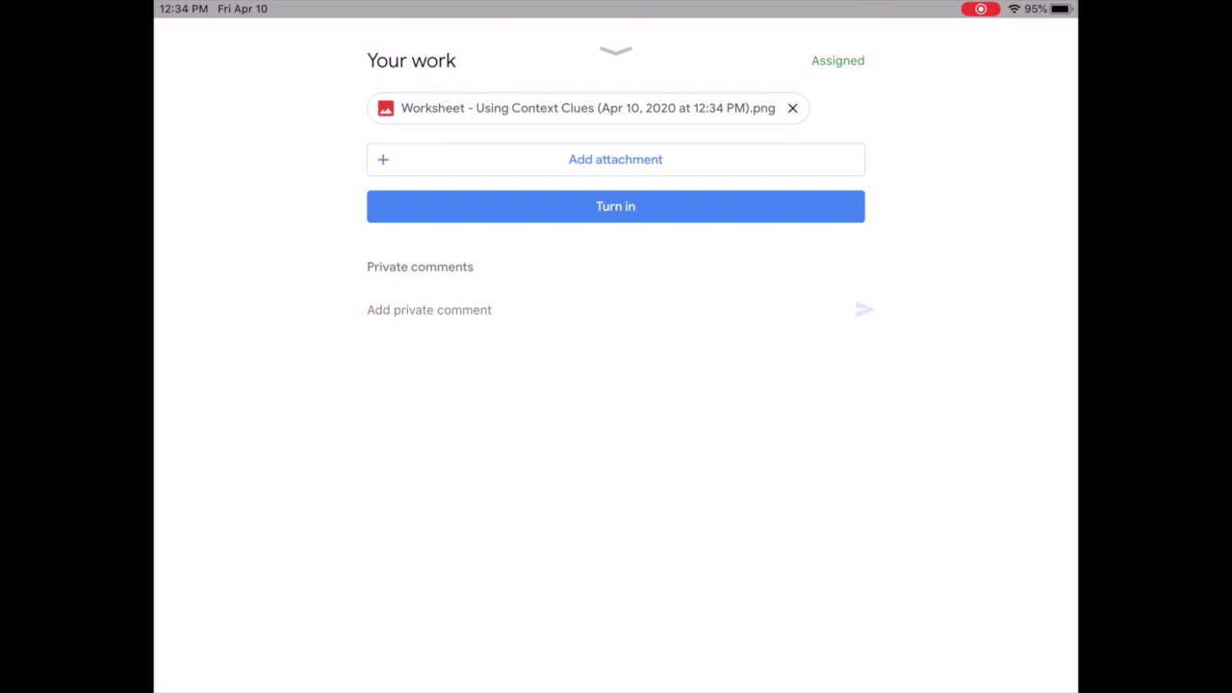
Step: Turn in the worksheet photo and confirm the submission
{"action": "left_click", "coordinate": [616, 206]}
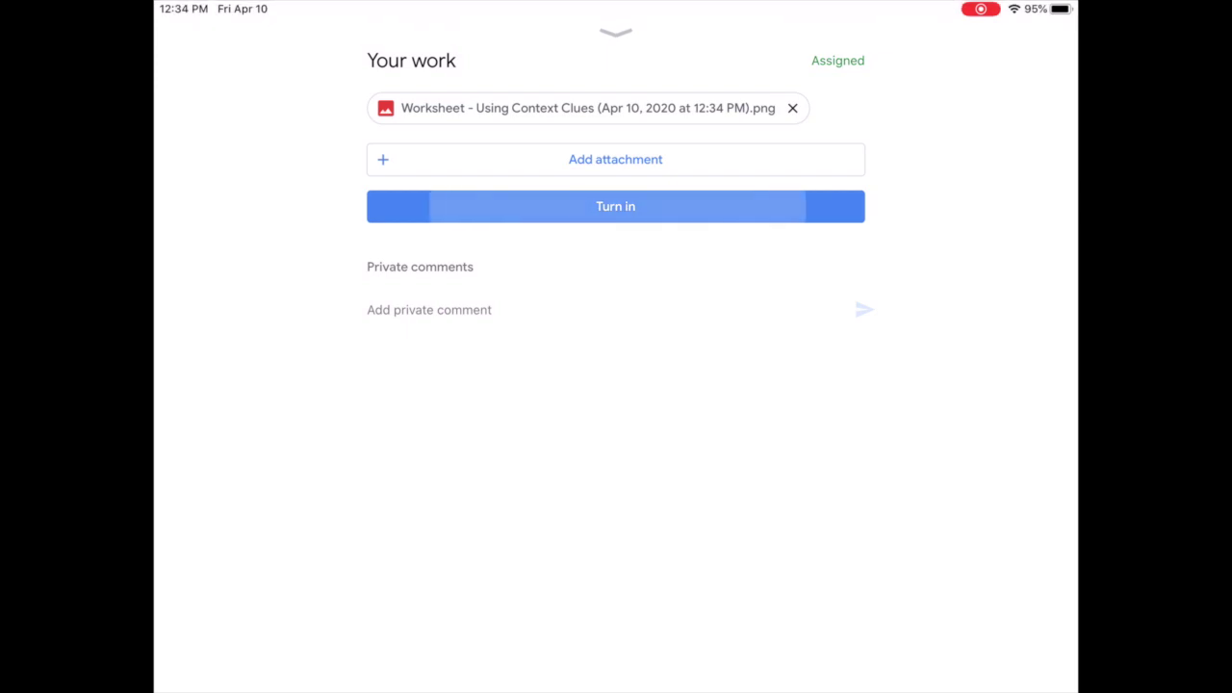
{"action": "left_click", "coordinate": [616, 394]}
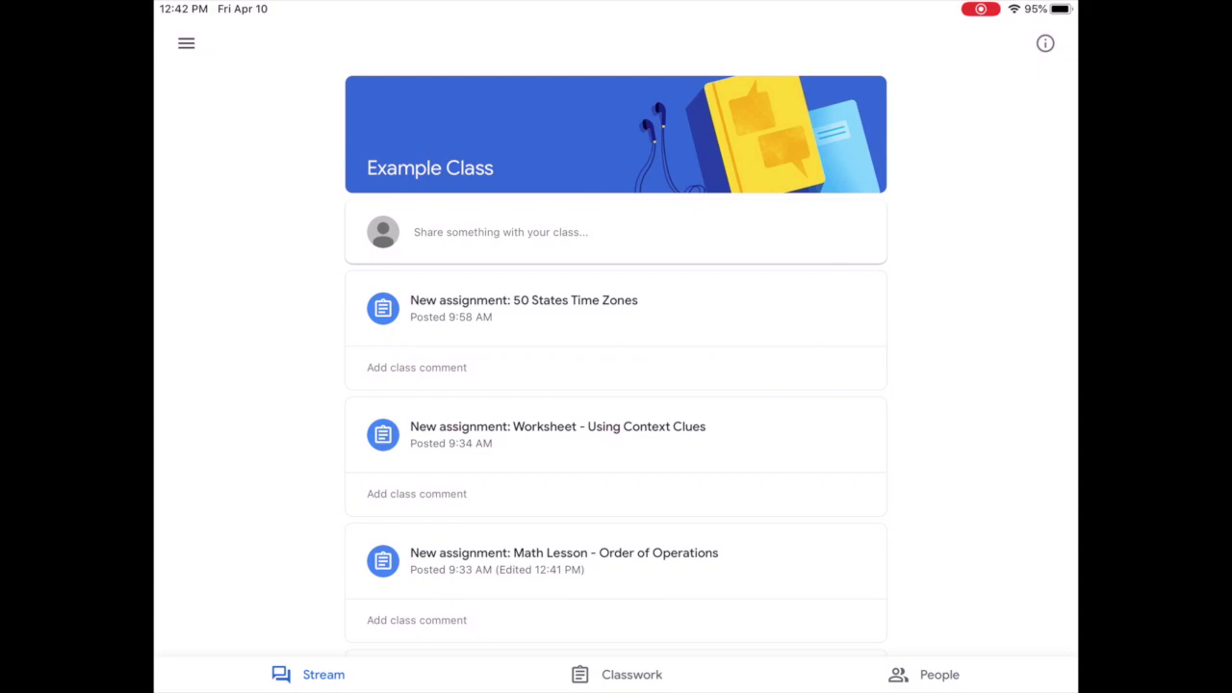
Step: Open OPERATIONS.pdf from the Math Lesson - Order of Operations assignment
{"action": "left_click", "coordinate": [563, 558]}
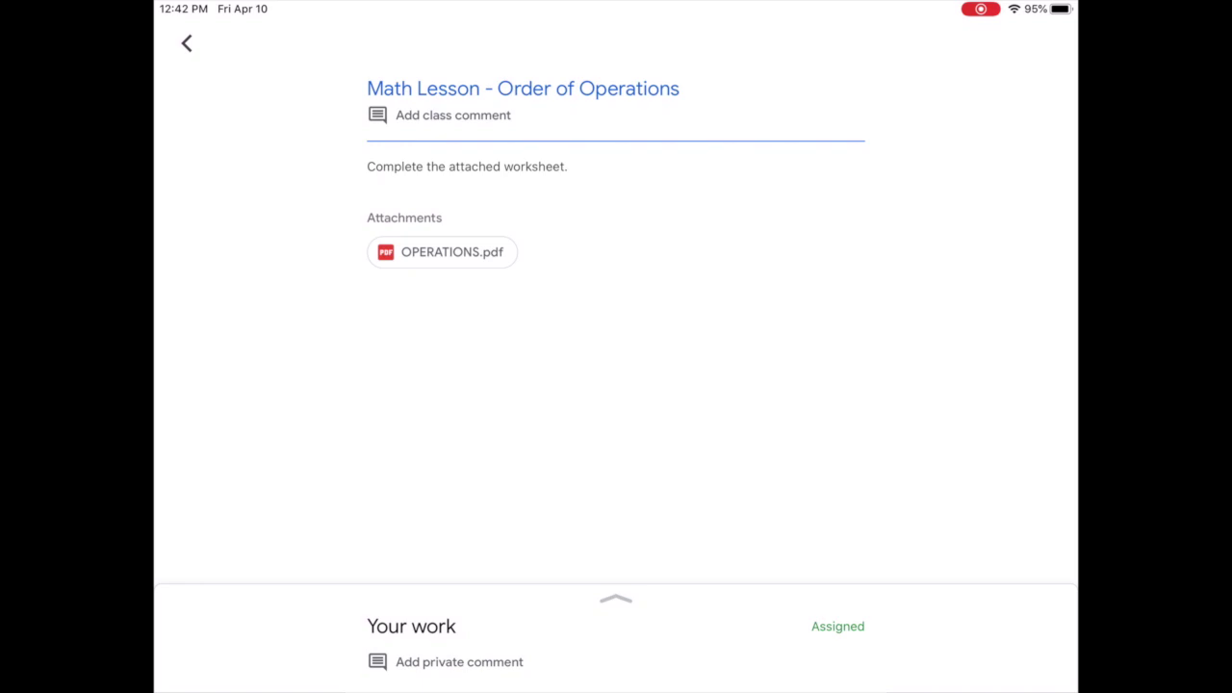
{"action": "left_click", "coordinate": [441, 251]}
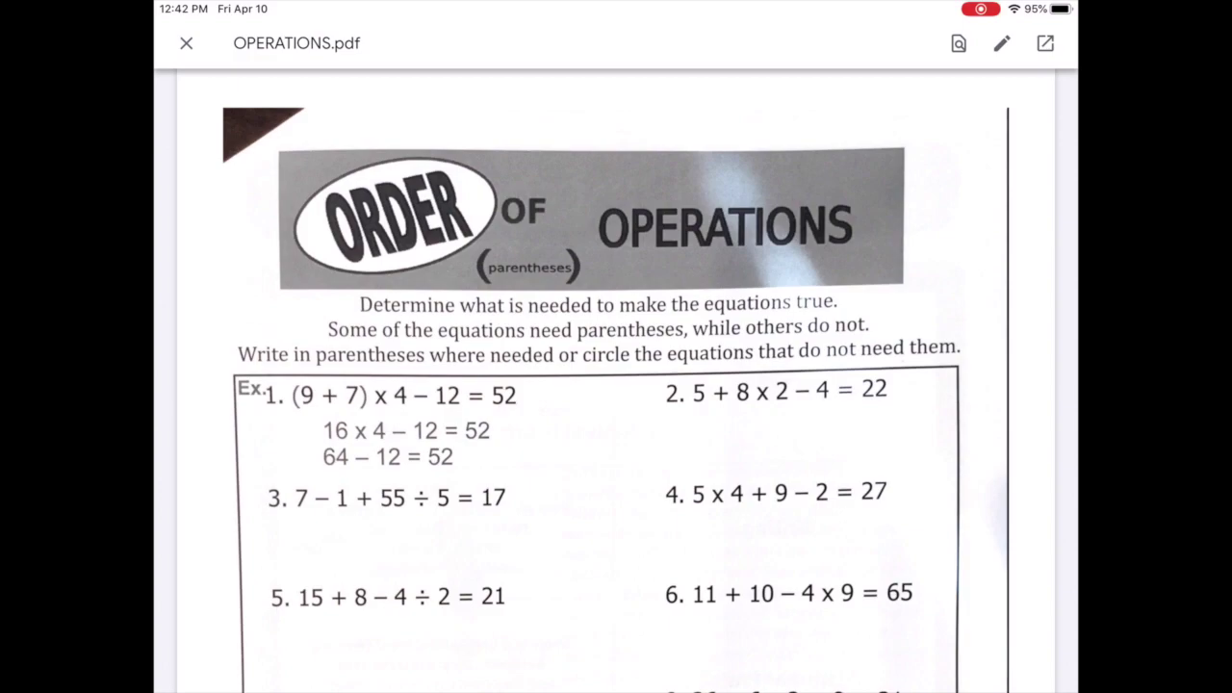
{"action": "left_click", "coordinate": [1002, 43]}
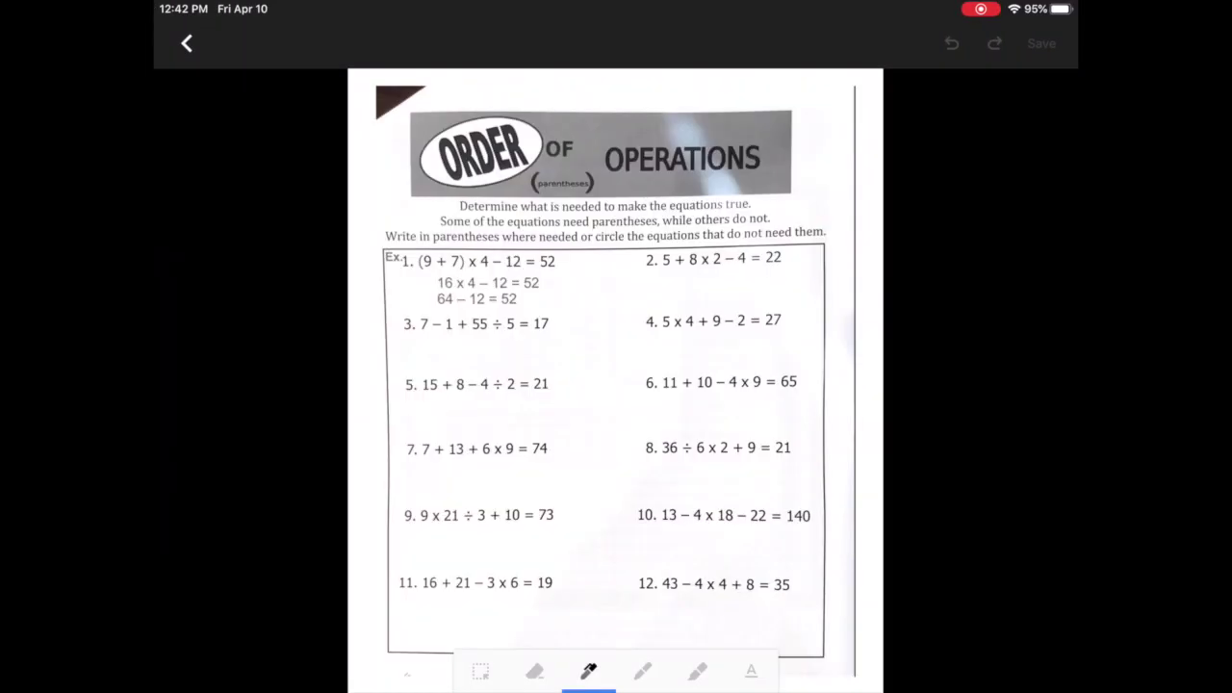
Step: Handwrite the two-line working under problem 3, ending with 11 = 17
{"action": "scroll", "coordinate": [461, 339], "scroll_direction": "up", "scroll_amount": 10}
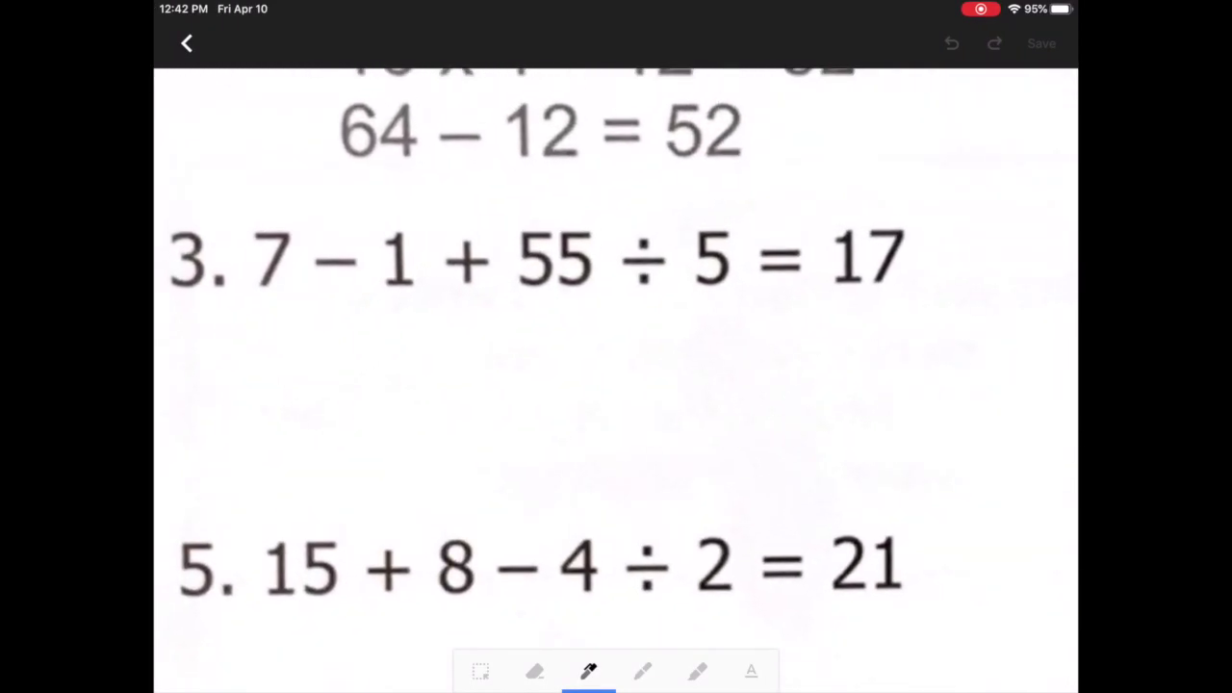
{"action": "left_click_drag", "start_coordinate": [258, 323], "coordinate": [286, 378]}
{"action": "left_click_drag", "start_coordinate": [339, 351], "coordinate": [374, 351]}
{"action": "left_click_drag", "start_coordinate": [410, 314], "coordinate": [414, 389]}
{"action": "left_click_drag", "start_coordinate": [468, 325], "coordinate": [469, 364]}
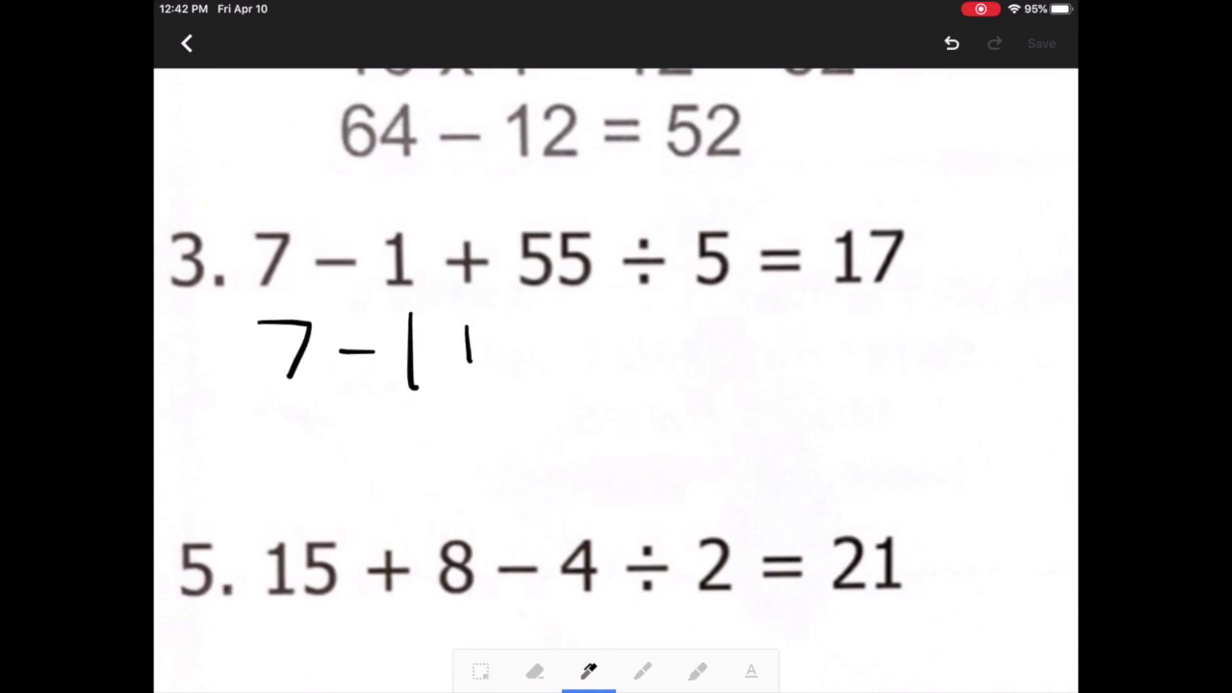
{"action": "left_click_drag", "start_coordinate": [535, 322], "coordinate": [545, 375]}
{"action": "mouse_move", "coordinate": [563, 306]}
{"action": "left_mouse_down"}
{"action": "mouse_move", "coordinate": [576, 374]}
{"action": "mouse_move", "coordinate": [672, 349]}
{"action": "left_mouse_up"}
{"action": "left_click_drag", "start_coordinate": [712, 306], "coordinate": [720, 373]}
{"action": "left_click_drag", "start_coordinate": [738, 302], "coordinate": [766, 399]}
{"action": "left_click_drag", "start_coordinate": [383, 412], "coordinate": [375, 450]}
{"action": "left_click_drag", "start_coordinate": [489, 423], "coordinate": [493, 460]}
{"action": "mouse_move", "coordinate": [484, 443]}
{"action": "left_mouse_down"}
{"action": "mouse_move", "coordinate": [518, 439]}
{"action": "mouse_move", "coordinate": [543, 468]}
{"action": "left_mouse_up"}
{"action": "left_click_drag", "start_coordinate": [567, 399], "coordinate": [575, 479]}
{"action": "left_click_drag", "start_coordinate": [600, 412], "coordinate": [670, 412]}
{"action": "left_click_drag", "start_coordinate": [614, 441], "coordinate": [674, 441]}
{"action": "left_click_drag", "start_coordinate": [712, 406], "coordinate": [720, 479]}
{"action": "left_click_drag", "start_coordinate": [749, 421], "coordinate": [778, 514]}
Step: Handwrite the working under problem 5
{"action": "left_click_drag", "start_coordinate": [616, 423], "coordinate": [692, 464]}
{"action": "left_click_drag", "start_coordinate": [787, 396], "coordinate": [851, 448]}
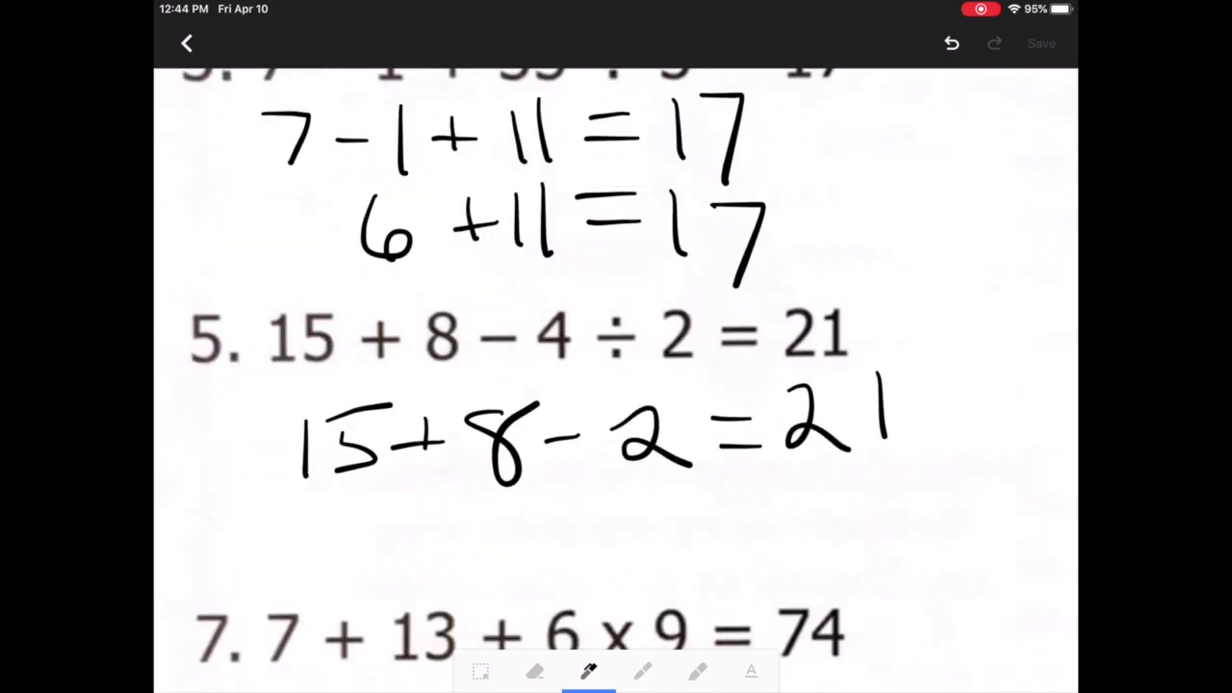
{"action": "left_click_drag", "start_coordinate": [364, 512], "coordinate": [420, 556]}
{"action": "left_click_drag", "start_coordinate": [576, 501], "coordinate": [636, 547]}
{"action": "left_click_drag", "start_coordinate": [735, 486], "coordinate": [805, 539]}
{"action": "left_click_drag", "start_coordinate": [824, 469], "coordinate": [826, 530]}
Step: Scroll down and handwrite the working under problem 7
{"action": "scroll", "coordinate": [616, 385], "scroll_direction": "down", "scroll_amount": 5}
{"action": "left_click_drag", "start_coordinate": [302, 363], "coordinate": [333, 425]}
{"action": "left_click_drag", "start_coordinate": [460, 368], "coordinate": [464, 445]}
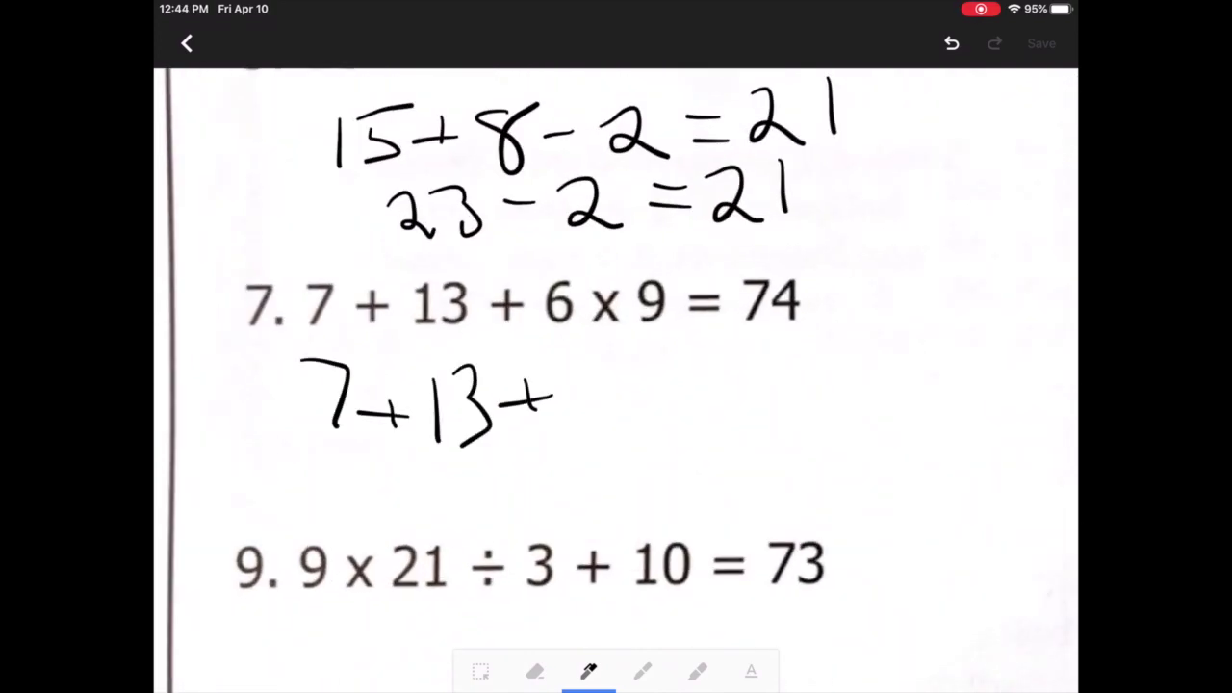
{"action": "left_click_drag", "start_coordinate": [606, 370], "coordinate": [577, 420]}
{"action": "left_click_drag", "start_coordinate": [753, 358], "coordinate": [780, 421]}
{"action": "left_click_drag", "start_coordinate": [372, 472], "coordinate": [410, 520]}
{"action": "left_click_drag", "start_coordinate": [487, 481], "coordinate": [521, 482]}
{"action": "left_click_drag", "start_coordinate": [568, 460], "coordinate": [581, 516]}
{"action": "left_click_drag", "start_coordinate": [635, 452], "coordinate": [656, 519]}
{"action": "left_click_drag", "start_coordinate": [703, 472], "coordinate": [743, 472]}
{"action": "left_click_drag", "start_coordinate": [766, 439], "coordinate": [782, 500]}
Step: Write a first attempt under problem 9, then undo it
{"action": "scroll", "coordinate": [616, 385], "scroll_direction": "down", "scroll_amount": 5}
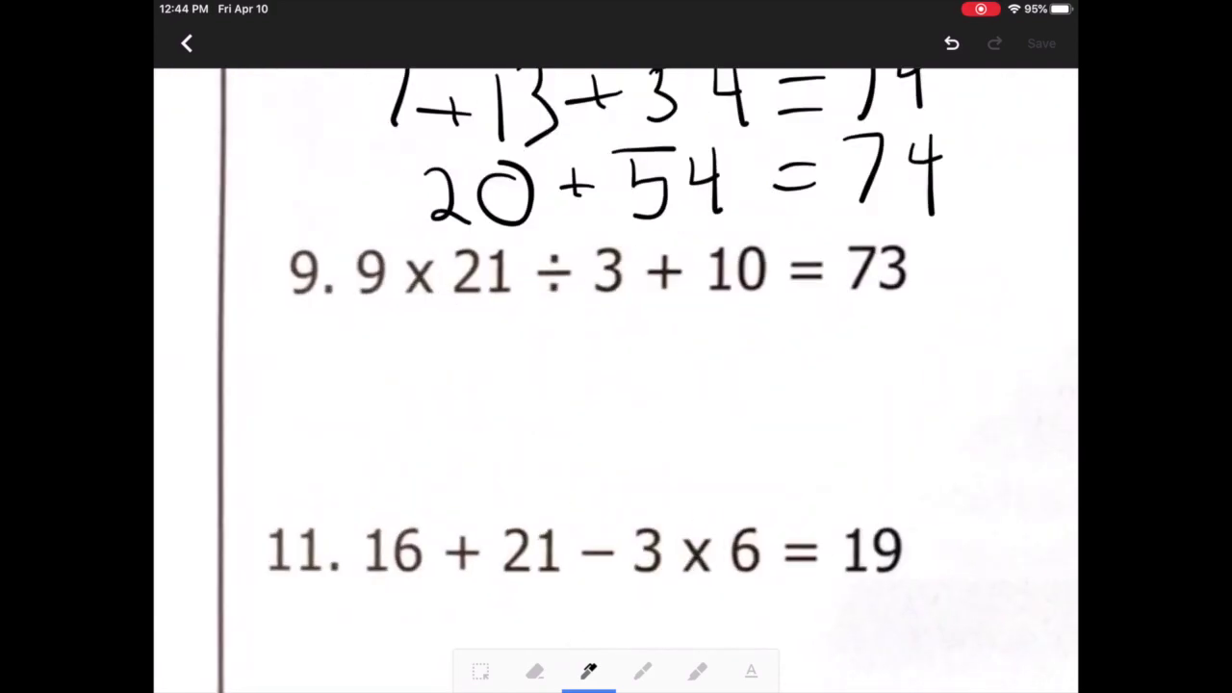
{"action": "left_click_drag", "start_coordinate": [423, 337], "coordinate": [405, 402]}
{"action": "left_click_drag", "start_coordinate": [450, 354], "coordinate": [487, 387]}
{"action": "left_click_drag", "start_coordinate": [487, 354], "coordinate": [451, 387]}
{"action": "left_click_drag", "start_coordinate": [524, 354], "coordinate": [539, 422]}
{"action": "key", "text": "ctrl+z"}
{"action": "key", "text": "ctrl+z"}
{"action": "key", "text": "ctrl+z"}
Step: Handwrite the working under problem 2, toggling the ink between red and dark
{"action": "left_click_drag", "start_coordinate": [358, 273], "coordinate": [350, 300]}
{"action": "left_click_drag", "start_coordinate": [429, 295], "coordinate": [479, 292]}
{"action": "left_click_drag", "start_coordinate": [529, 256], "coordinate": [532, 328]}
{"action": "left_click_drag", "start_coordinate": [747, 249], "coordinate": [756, 325]}
{"action": "left_click_drag", "start_coordinate": [866, 262], "coordinate": [999, 327]}
{"action": "left_click_drag", "start_coordinate": [655, 333], "coordinate": [659, 408]}
{"action": "left_click_drag", "start_coordinate": [819, 358], "coordinate": [953, 414]}
{"action": "left_click", "coordinate": [588, 671]}
{"action": "left_click", "coordinate": [523, 631]}
Step: Draw further pen strokes across the worksheet problems while scrolling down
{"action": "left_click_drag", "start_coordinate": [289, 182], "coordinate": [972, 202]}
{"action": "scroll", "coordinate": [616, 385], "scroll_direction": "down", "scroll_amount": 3}
{"action": "mouse_move", "coordinate": [370, 366]}
{"action": "left_mouse_down"}
{"action": "mouse_move", "coordinate": [616, 423]}
{"action": "mouse_move", "coordinate": [963, 409]}
{"action": "left_mouse_up"}
{"action": "left_click_drag", "start_coordinate": [601, 443], "coordinate": [651, 506]}
{"action": "left_click_drag", "start_coordinate": [701, 467], "coordinate": [962, 482]}
{"action": "scroll", "coordinate": [616, 386], "scroll_direction": "down", "scroll_amount": 5}
{"action": "mouse_move", "coordinate": [337, 371]}
{"action": "left_mouse_down"}
{"action": "mouse_move", "coordinate": [616, 394]}
{"action": "mouse_move", "coordinate": [982, 385]}
{"action": "left_mouse_up"}
Step: Write 21-36≠65 under problem 6 and circle problem 6 in red
{"action": "left_click_drag", "start_coordinate": [424, 471], "coordinate": [491, 530]}
{"action": "left_click_drag", "start_coordinate": [508, 457], "coordinate": [510, 524]}
{"action": "left_click_drag", "start_coordinate": [703, 448], "coordinate": [712, 520]}
{"action": "left_click", "coordinate": [588, 671]}
{"action": "left_click", "coordinate": [523, 630]}
{"action": "left_click_drag", "start_coordinate": [1074, 245], "coordinate": [630, 352]}
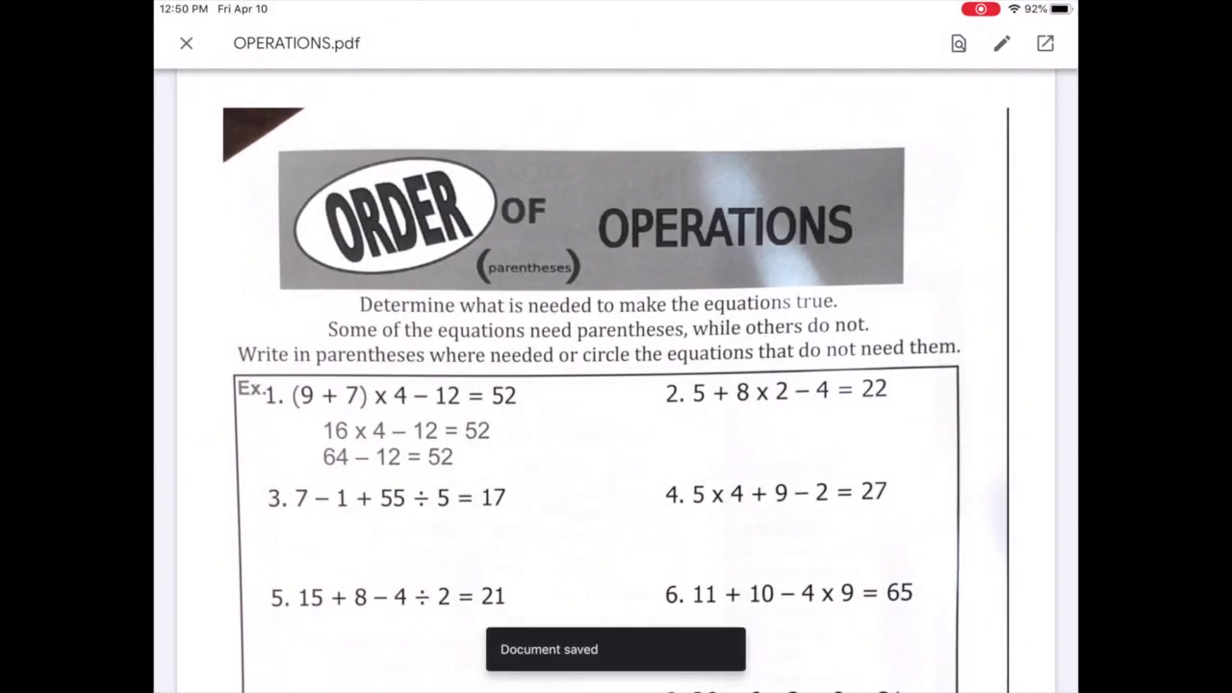
Step: Close the edited PDF and turn in the Order of Operations assignment
{"action": "left_click", "coordinate": [186, 42]}
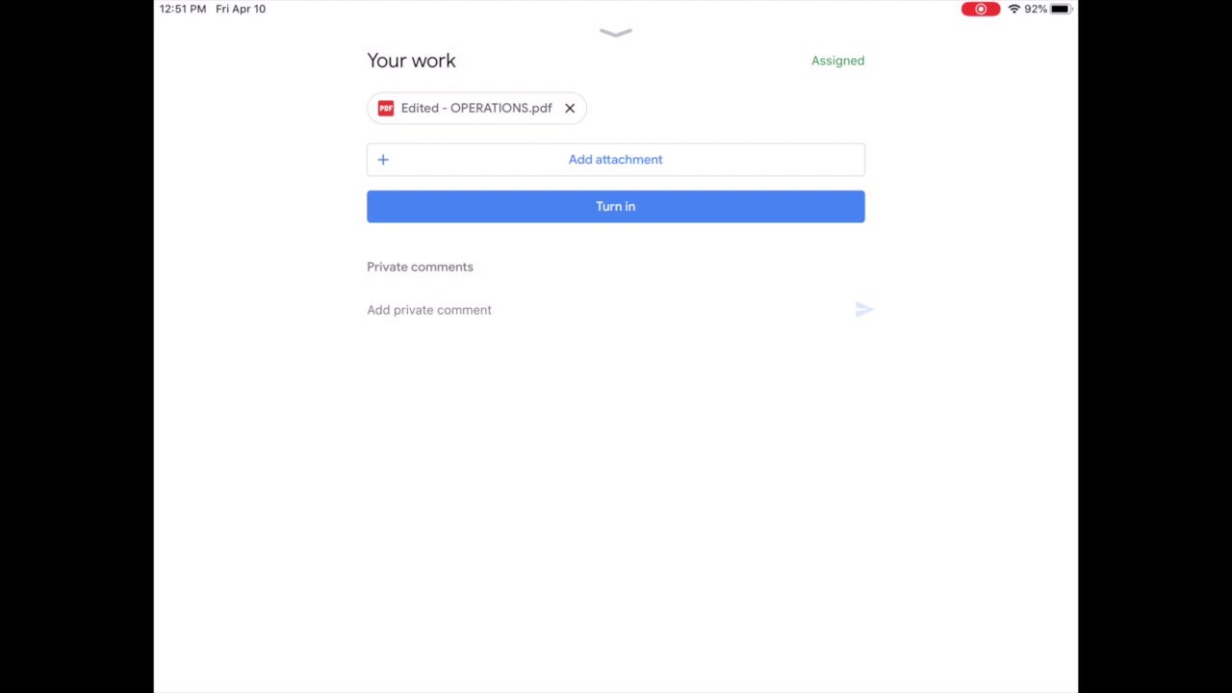
{"action": "left_click", "coordinate": [615, 206]}
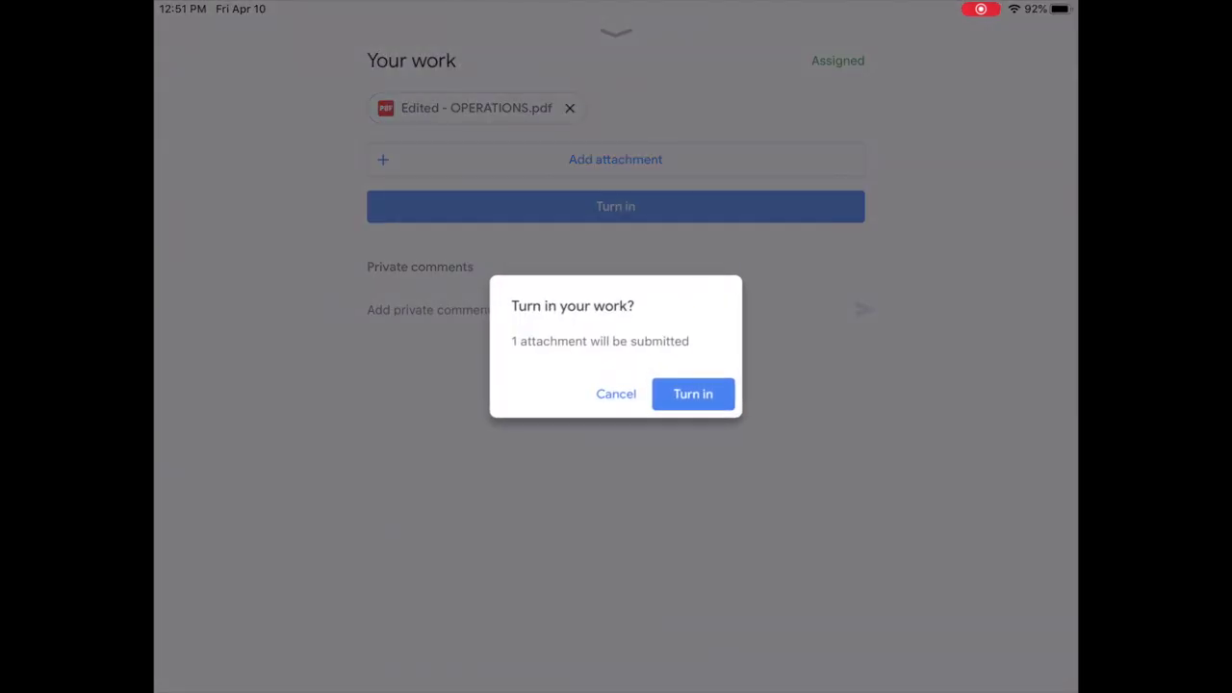
{"action": "left_click", "coordinate": [693, 394]}
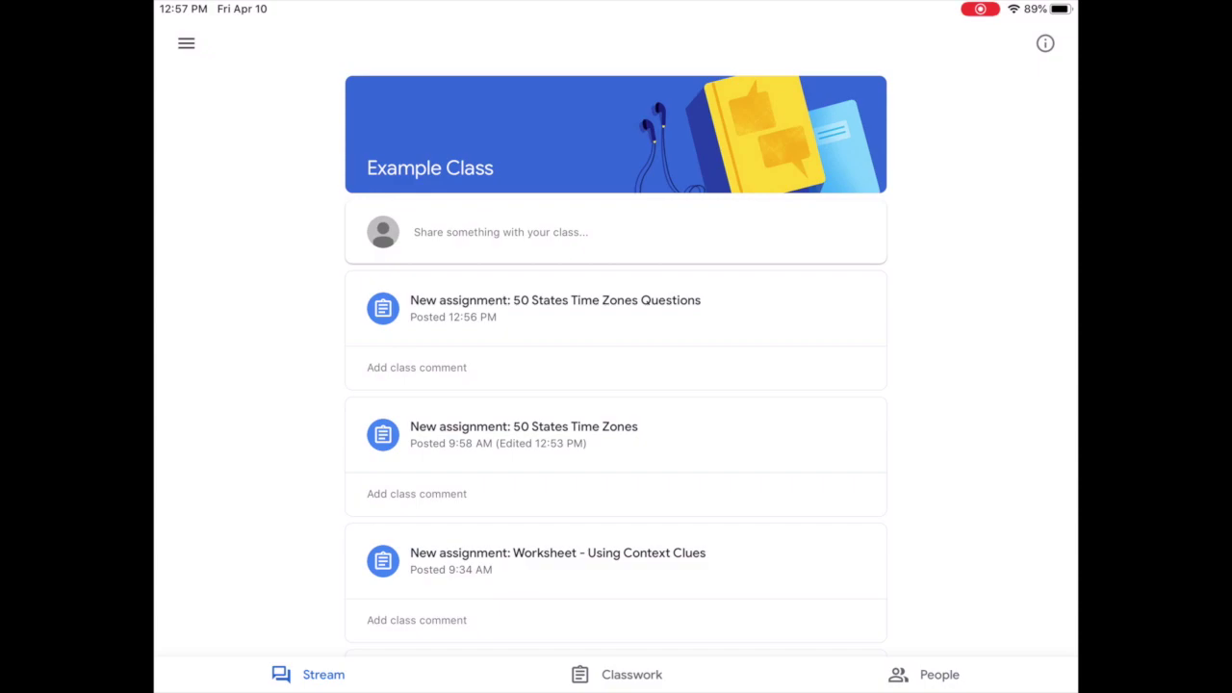
Step: Open the 50 States Time Zones document from the Time Zones Questions assignment in edit mode
{"action": "left_click", "coordinate": [555, 300]}
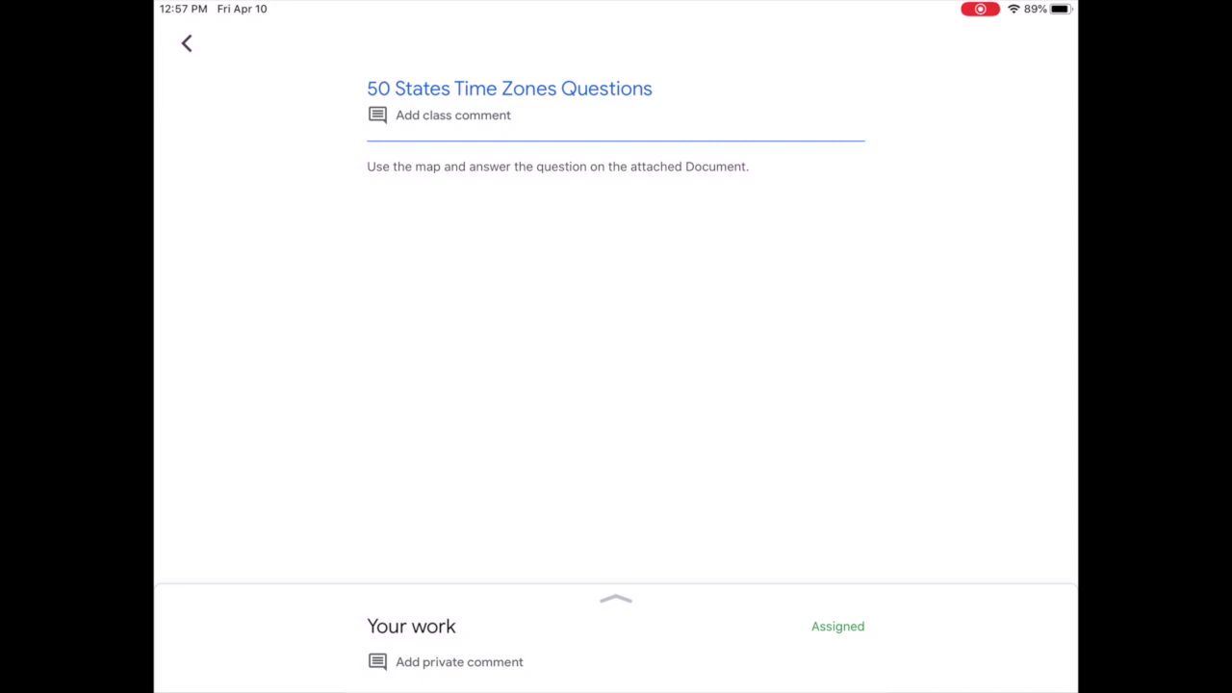
{"action": "left_click", "coordinate": [616, 599]}
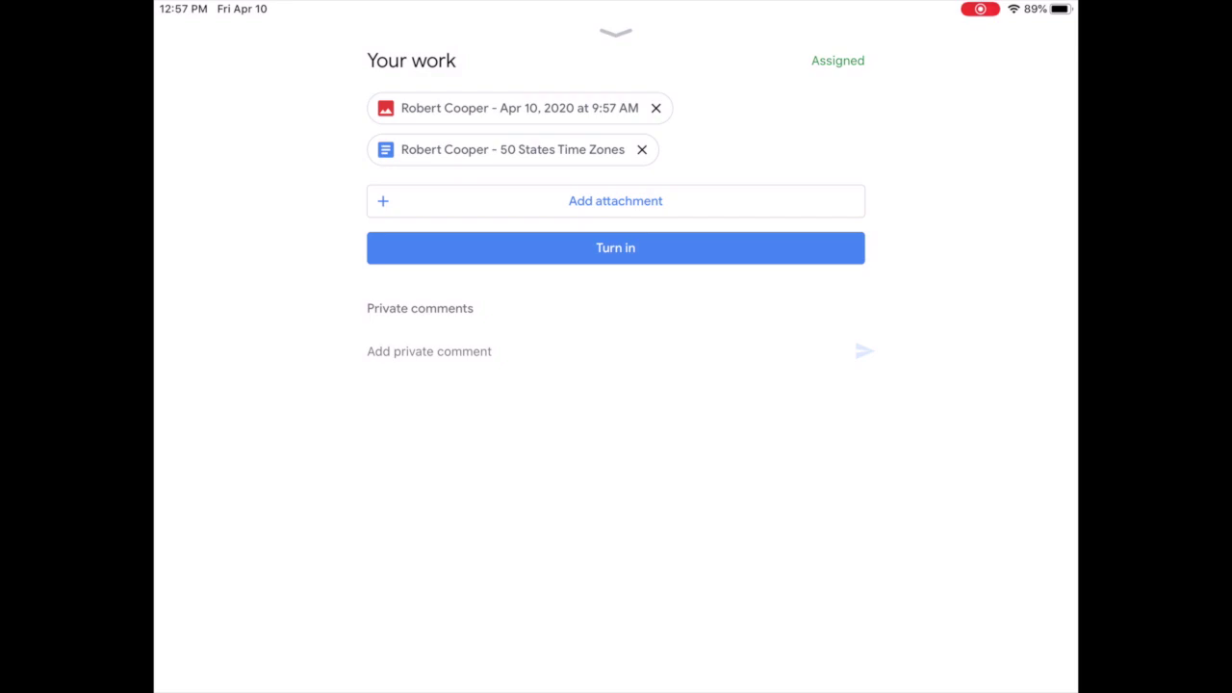
{"action": "left_click", "coordinate": [513, 150]}
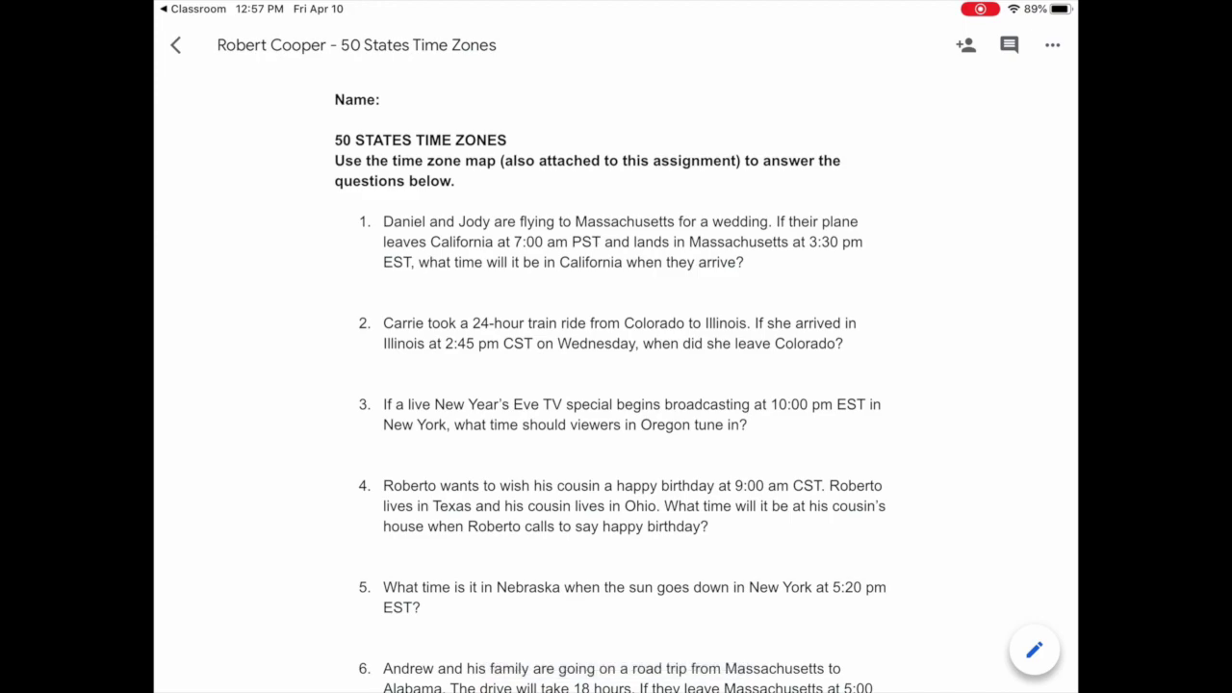
{"action": "left_click", "coordinate": [1034, 649]}
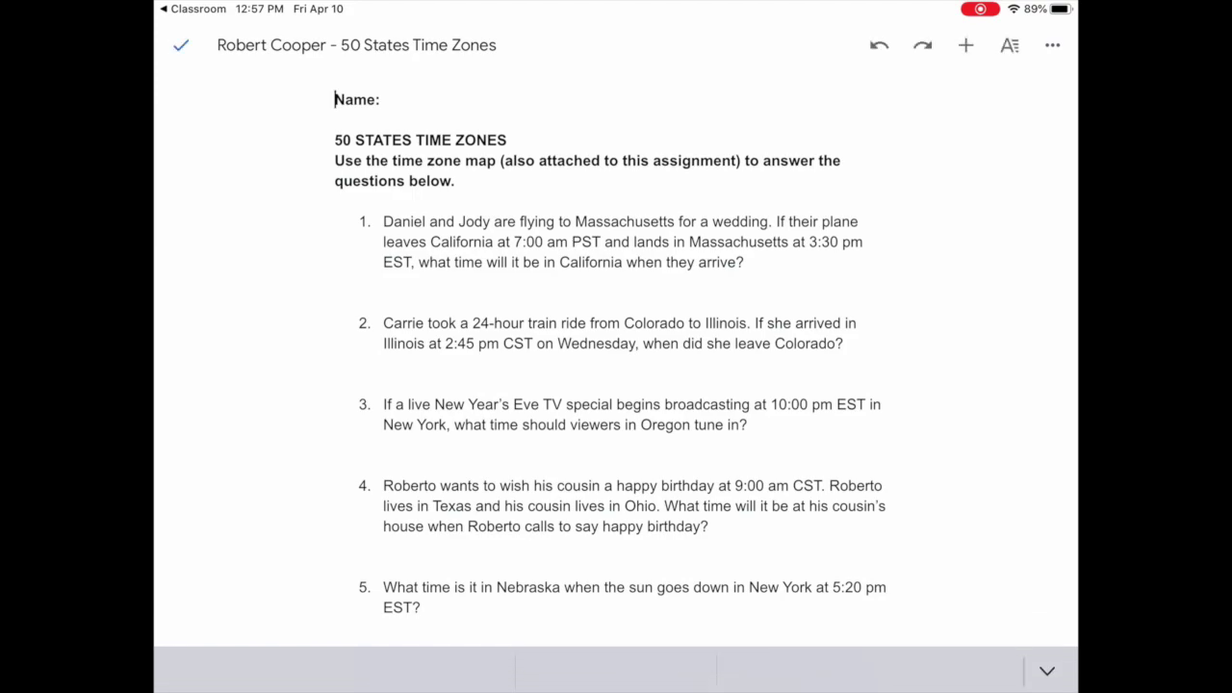
Step: Answer question 1 with 1:30 PM in California and question 2 with 'She left at 1:45 PM'
{"action": "left_click", "coordinate": [335, 339]}
{"action": "left_click", "coordinate": [335, 318]}
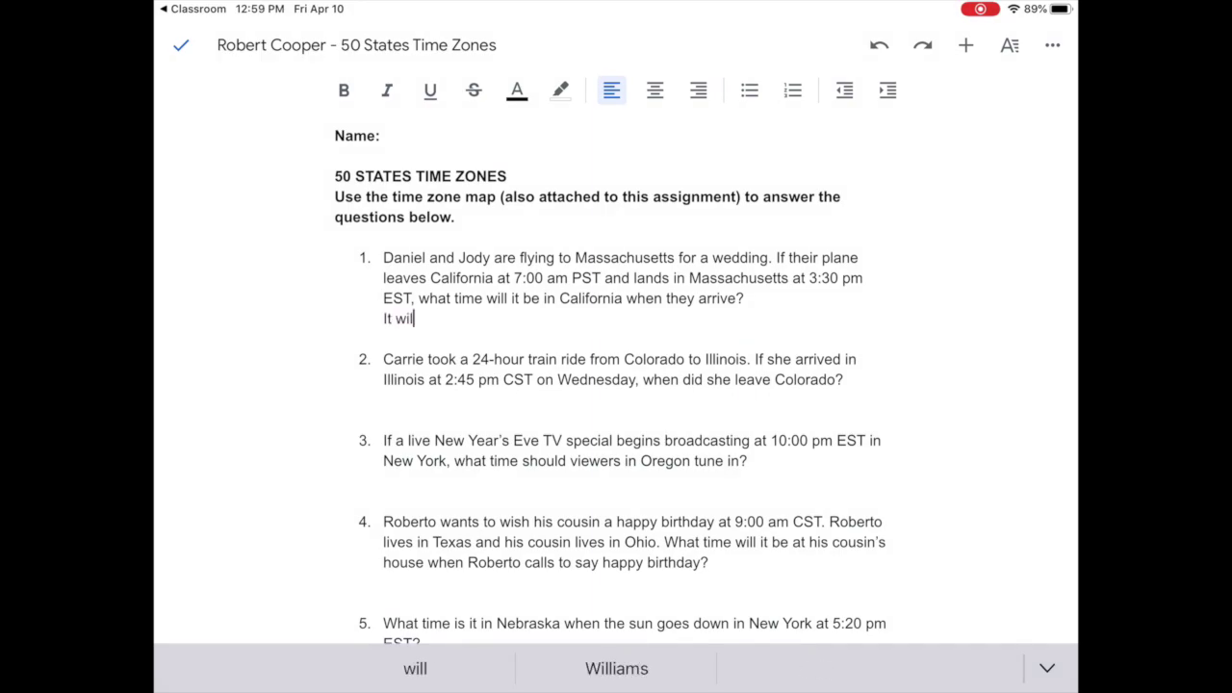
{"action": "type", "text": "l be 1:30 PM in California"}
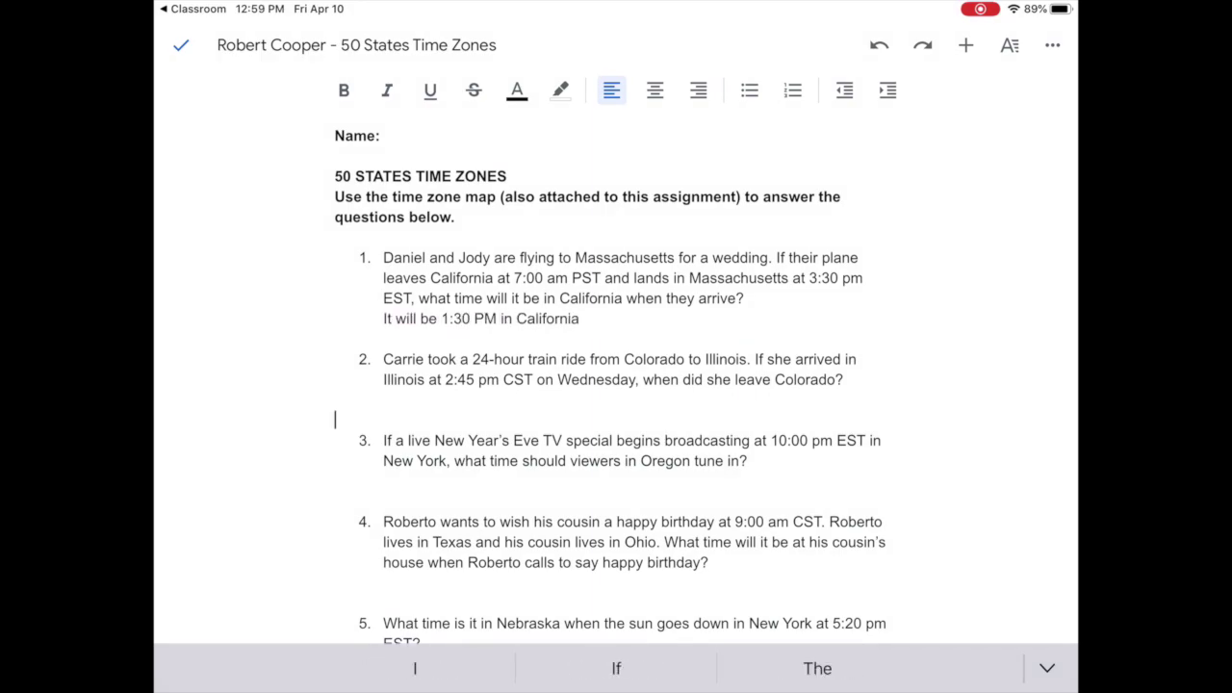
{"action": "left_click", "coordinate": [383, 318]}
{"action": "key", "text": "Return"}
{"action": "left_click", "coordinate": [383, 440]}
{"action": "type", "text": "She left at 1:45 PM"}
{"action": "key", "text": "Return"}
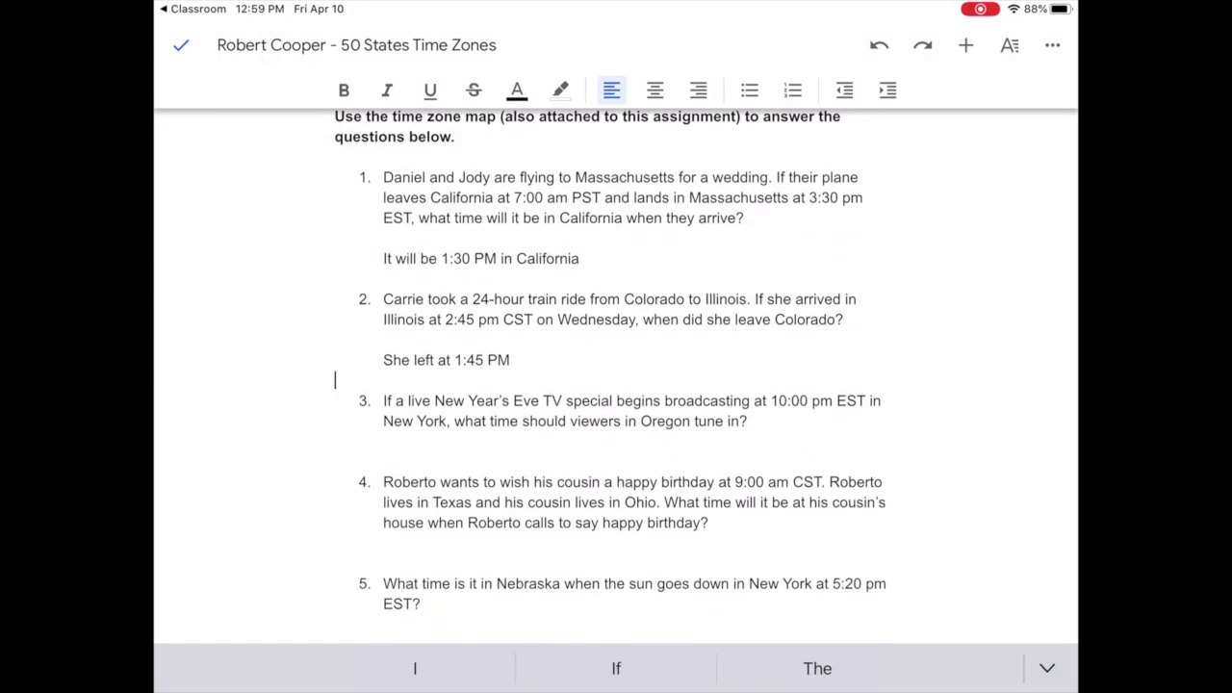
Step: Answer question 3 'They would tune in at 7:00 PST.' and question 4 'It will be 8:00 AM at Roberto's cousin's house.'
{"action": "left_click", "coordinate": [383, 441]}
{"action": "key", "text": "Return"}
{"action": "type", "text": "They would tune in at"}
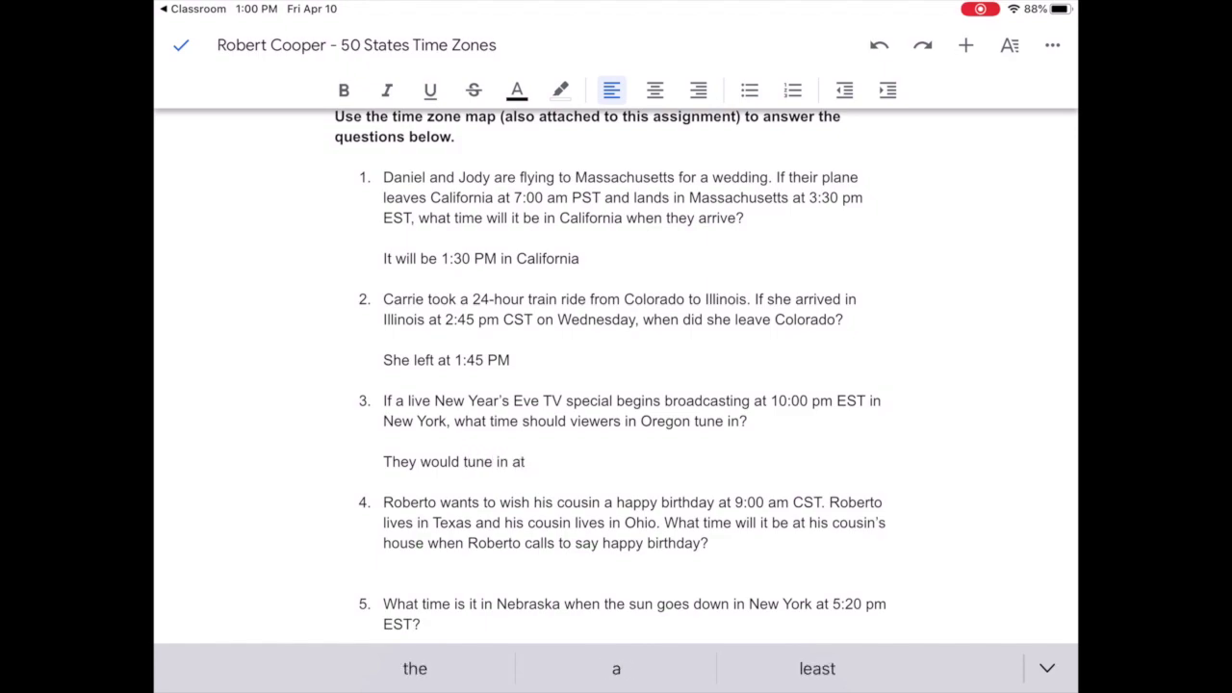
{"action": "type", "text": " 7:00 PST."}
{"action": "left_click", "coordinate": [384, 452]}
{"action": "key", "text": "Return"}
{"action": "type", "text": "It will be 8:00 AM at Roberto's cousin's house."}
Step: Answer question 5 'It is 4:20 in Bebraska 😎' and question 6 'It will be 10:00 AM in Alabama', then stop editing
{"action": "left_click", "coordinate": [383, 574]}
{"action": "type", "text": "It is 4:20 in Bebraska 😎"}
{"action": "key", "text": "Return"}
{"action": "type", "text": "It will be 10:00 AM in Alabama"}
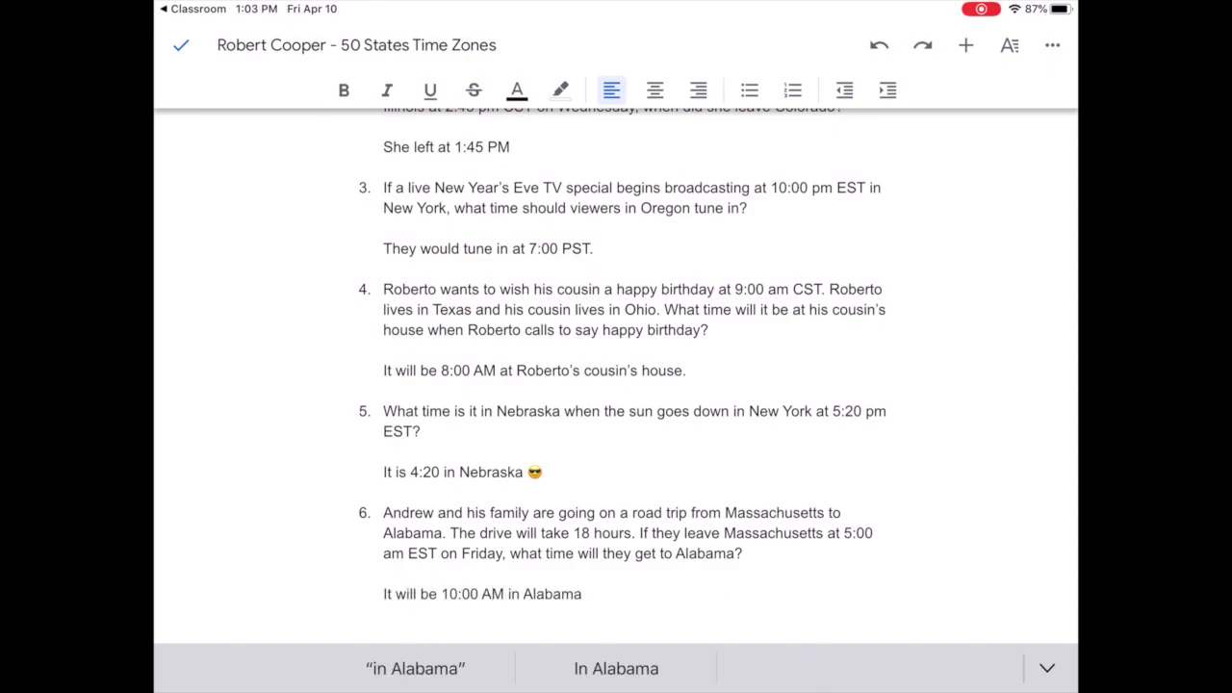
{"action": "scroll", "coordinate": [616, 386], "scroll_direction": "up", "scroll_amount": 5}
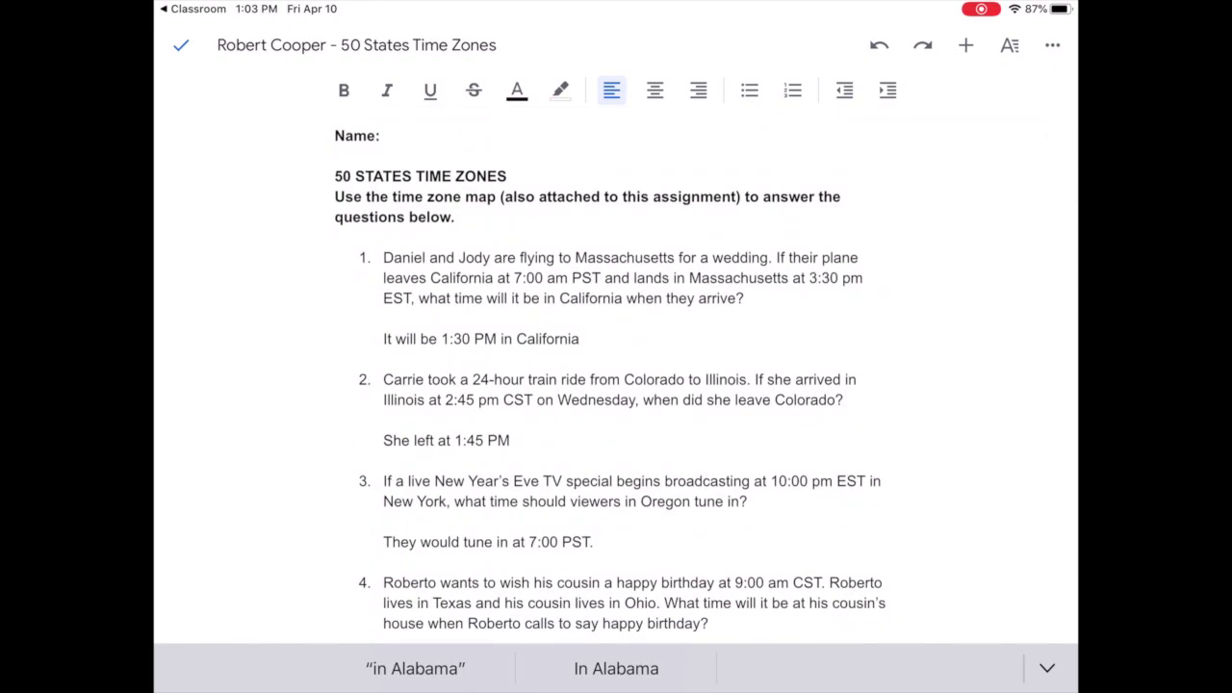
{"action": "left_click", "coordinate": [181, 44]}
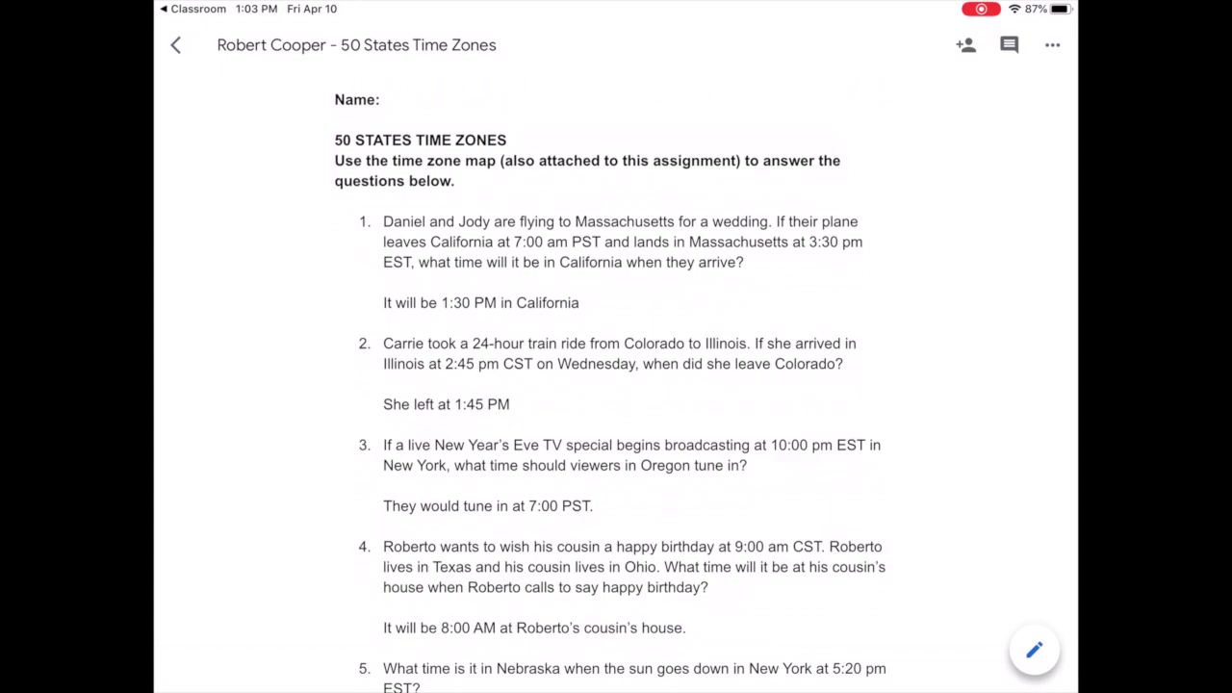
Step: Close the answered Time Zones document and return to the Classroom assignment
{"action": "left_click", "coordinate": [175, 44]}
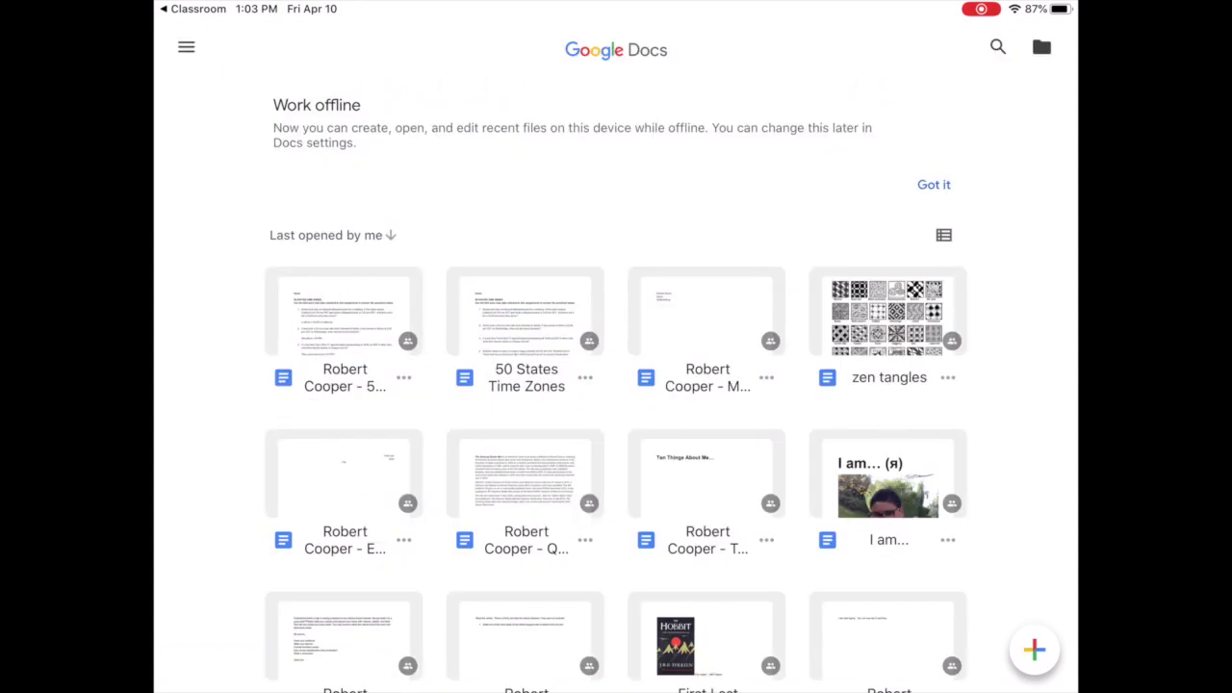
{"action": "left_click", "coordinate": [192, 8]}
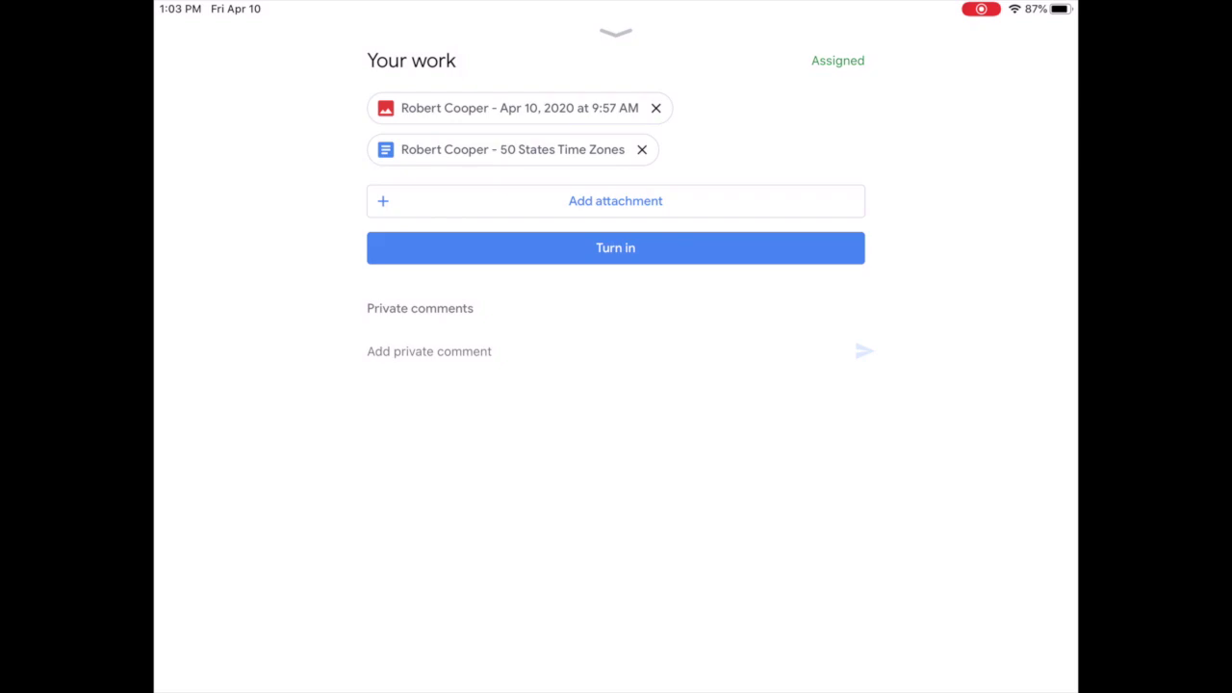